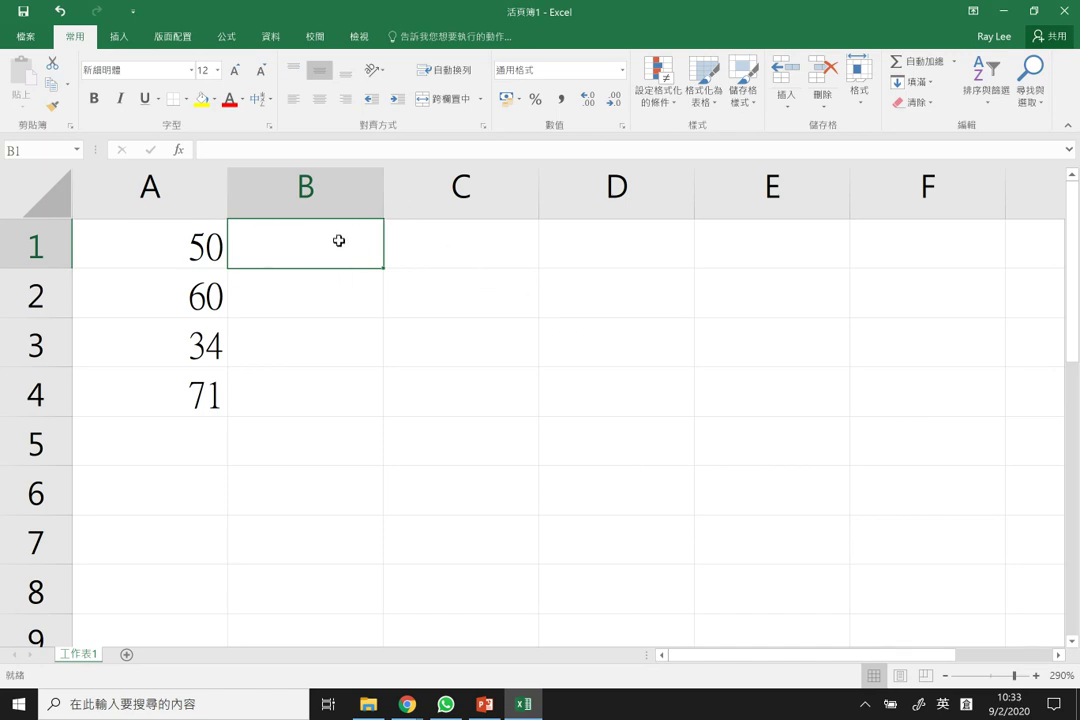
Try Good and Bad as sample results in cell B1 and clear the cell
{"action": "type", "text": "Good"}
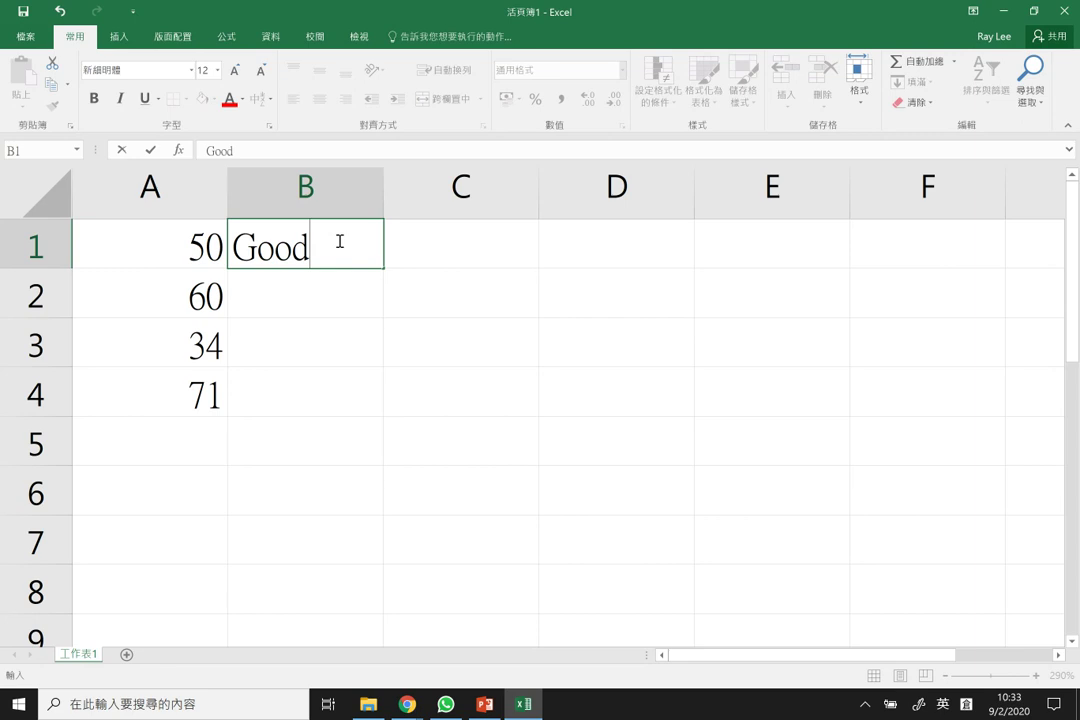
{"action": "key", "text": "Return"}
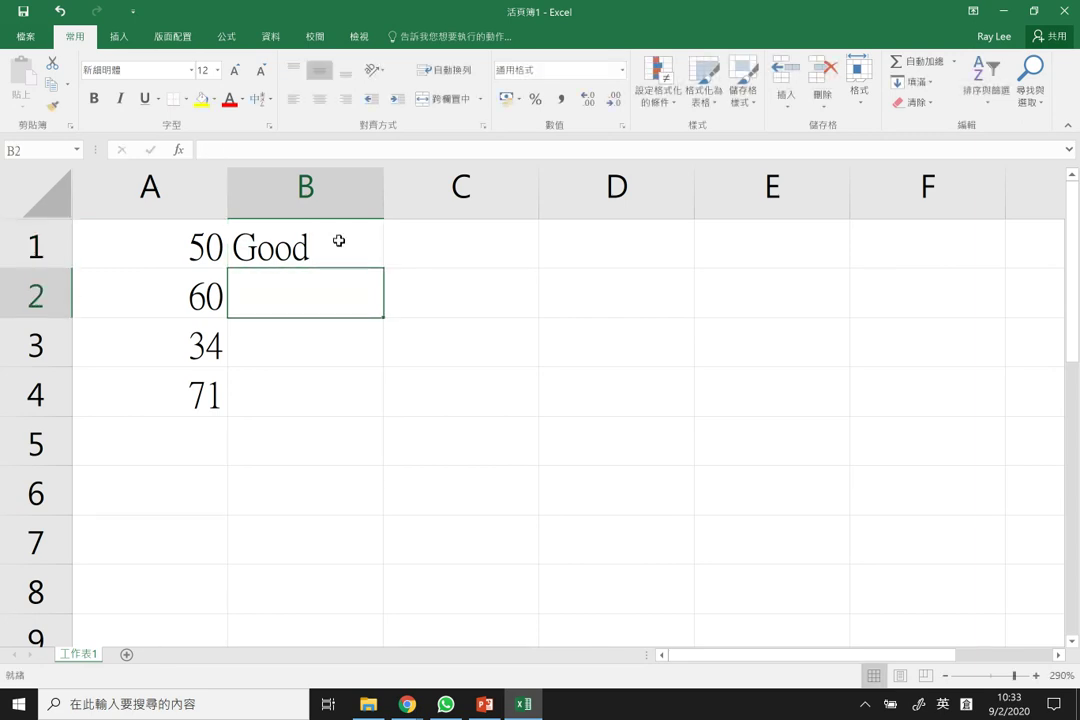
{"action": "left_click", "coordinate": [339, 241]}
{"action": "type", "text": "Bad"}
{"action": "key", "text": "Return"}
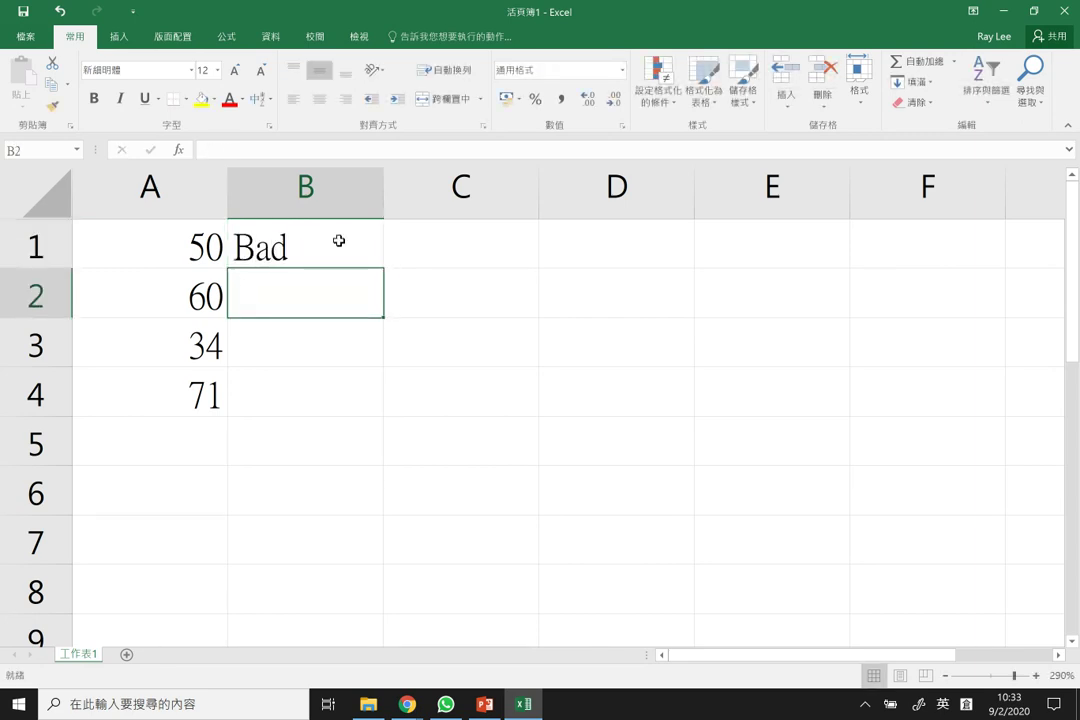
{"action": "left_click", "coordinate": [339, 241]}
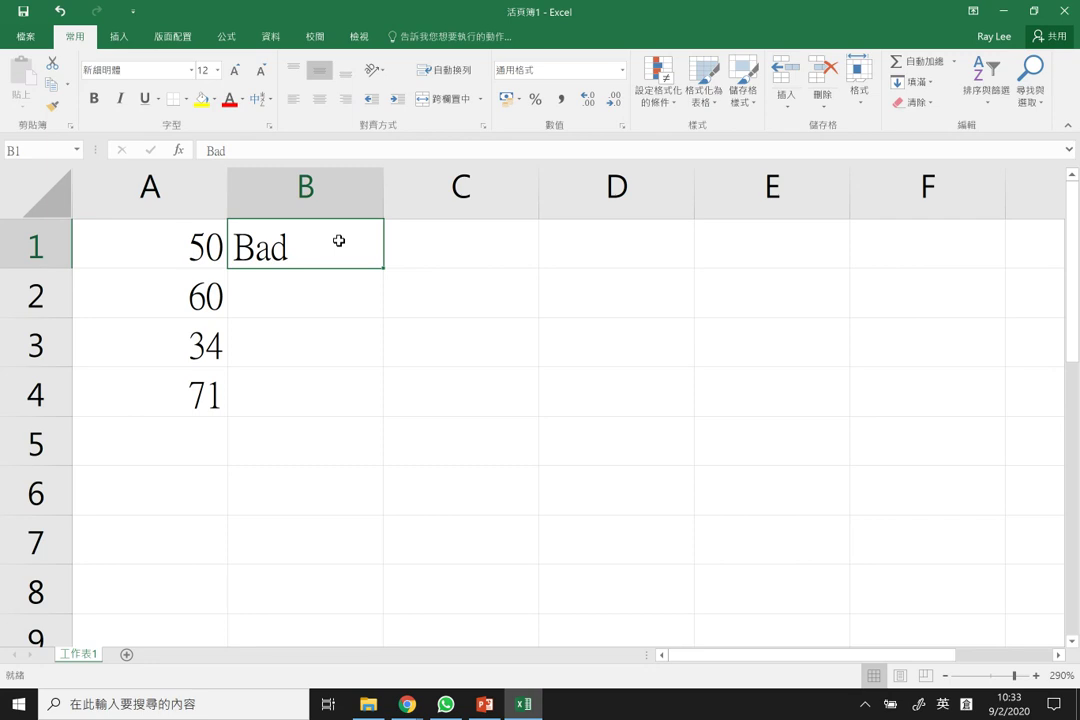
{"action": "key", "text": "Delete"}
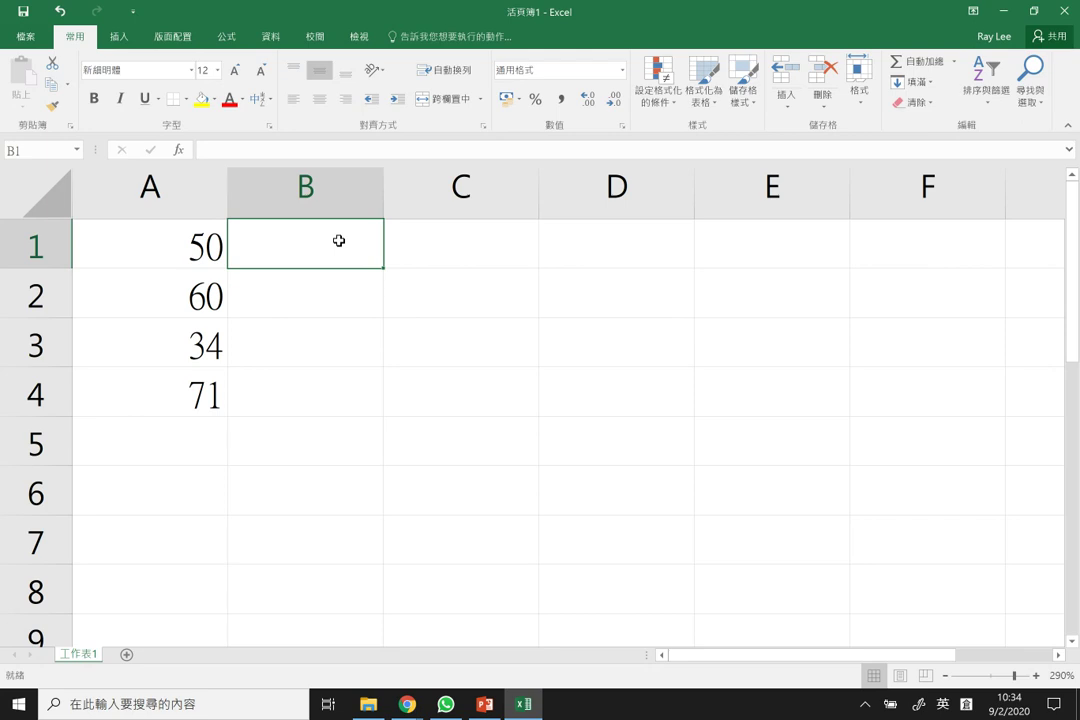
Enter the rule 如果分數少於50分，便顯示留堂，否則便顯示OK in cell C1
{"action": "key", "text": "Right"}
{"action": "type", "text": "="}
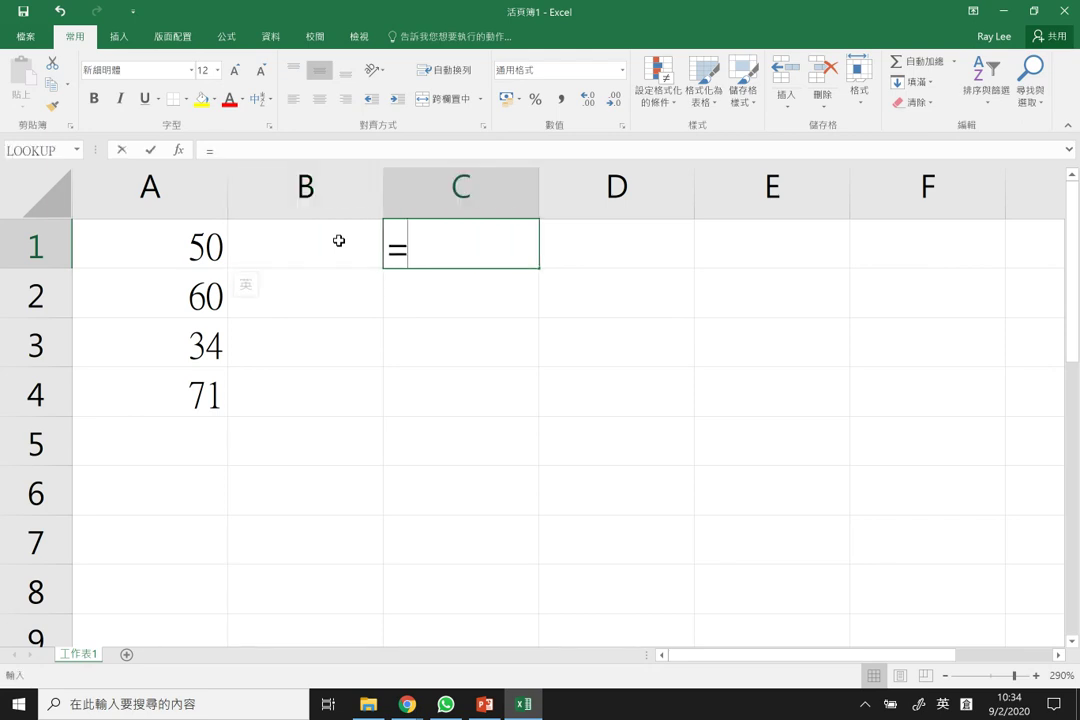
{"action": "key", "text": "BackSpace"}
{"action": "key", "text": "shift"}
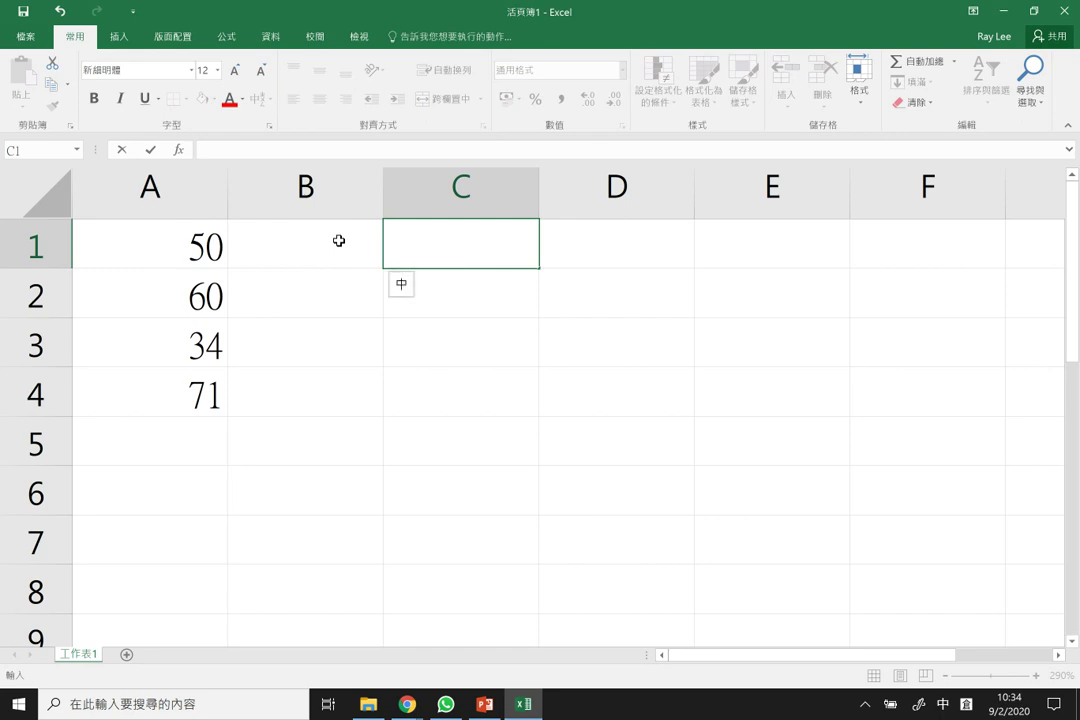
{"action": "type", "text": "如果"}
{"action": "type", "text": "csh"}
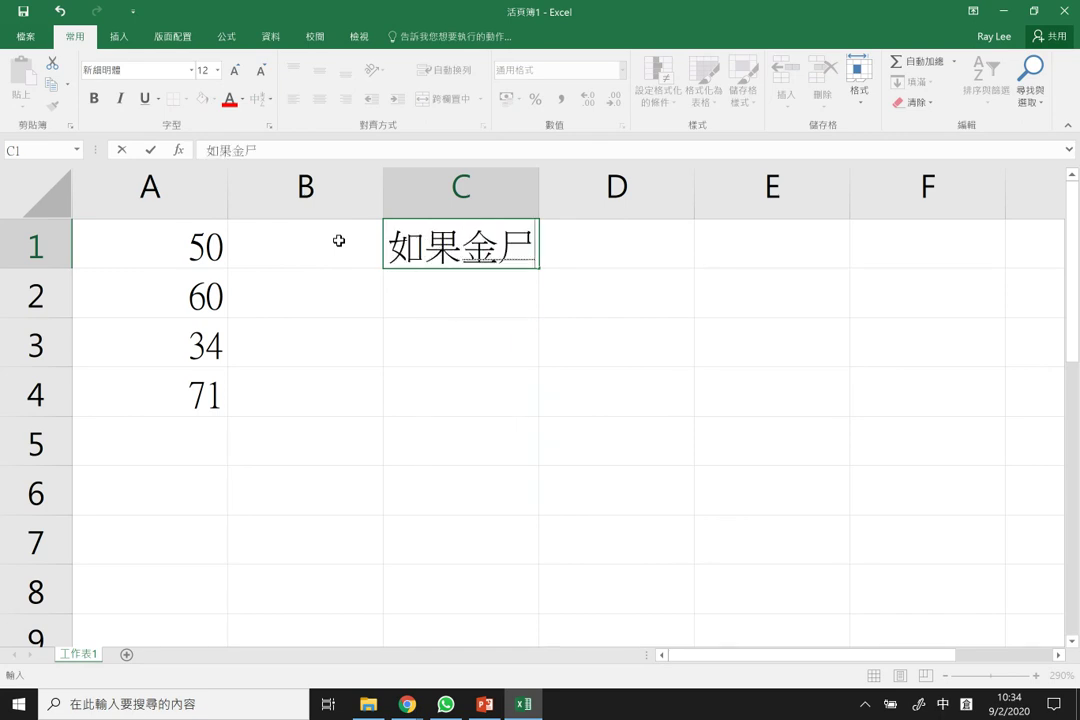
{"action": "type", "text": "vl"}
{"action": "key", "text": "BackSpace"}
{"action": "key", "text": "BackSpace"}
{"action": "type", "text": "lvok"}
{"action": "key", "text": "space"}
{"action": "type", "text": "<"}
{"action": "key", "text": "BackSpace"}
{"action": "type", "text": "fhysoy"}
{"action": "key", "text": "space"}
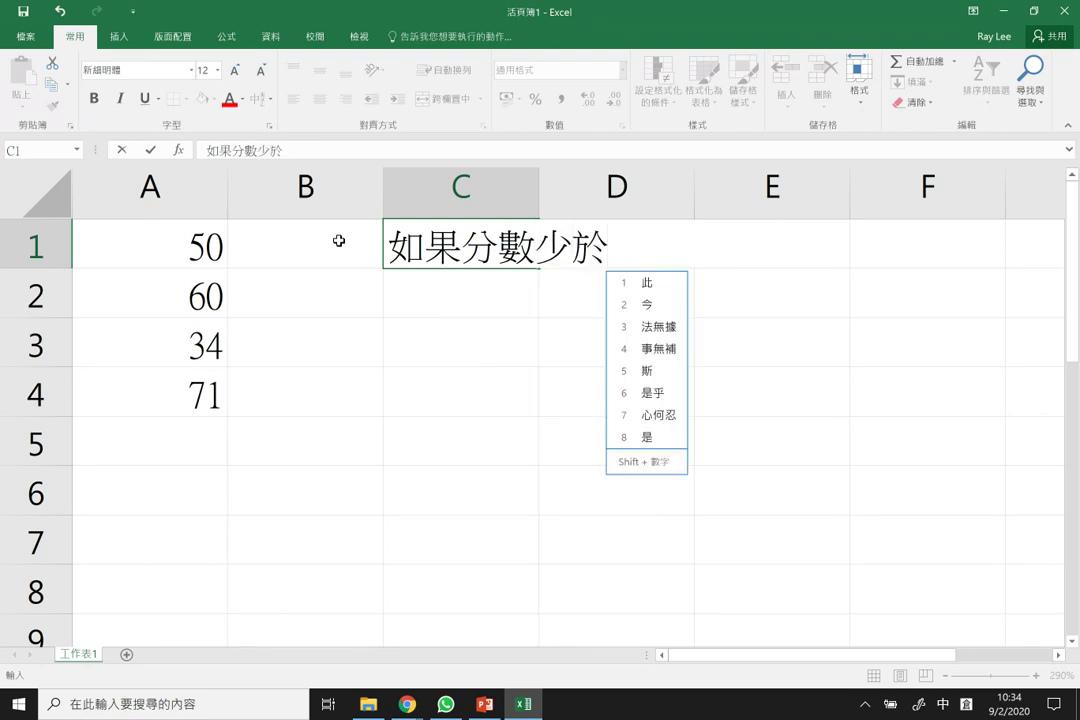
{"action": "type", "text": "50csh"}
{"action": "key", "text": "space"}
{"action": "type", "text": ",olk"}
{"action": "key", "text": "Escape"}
{"action": "type", "text": "omlk"}
{"action": "key", "text": "space"}
{"action": "type", "text": "afmbc"}
{"action": "key", "text": "space"}
{"action": "type", "text": "mmf"}
{"action": "key", "text": "space"}
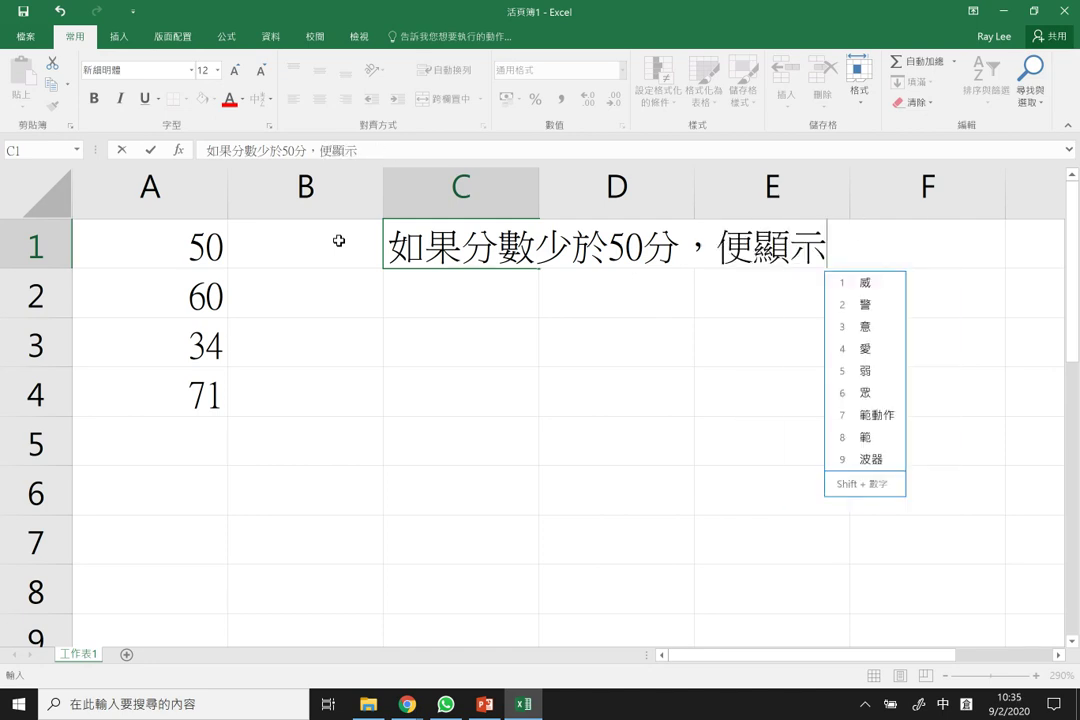
{"action": "type", "text": "hhw"}
{"action": "key", "text": "space"}
{"action": "type", "text": "fbrg"}
{"action": "key", "text": "space"}
{"action": "type", "text": "."}
{"action": "key", "text": "BackSpace"}
{"action": "type", "text": ",fmr"}
{"action": "key", "text": "space"}
{"action": "key", "text": "BackSpace"}
{"action": "type", "text": "m"}
{"action": "key", "text": "BackSpace"}
{"action": "type", "text": "mfr"}
{"action": "key", "text": "space"}
{"action": "type", "text": "bcln"}
{"action": "key", "text": "space"}
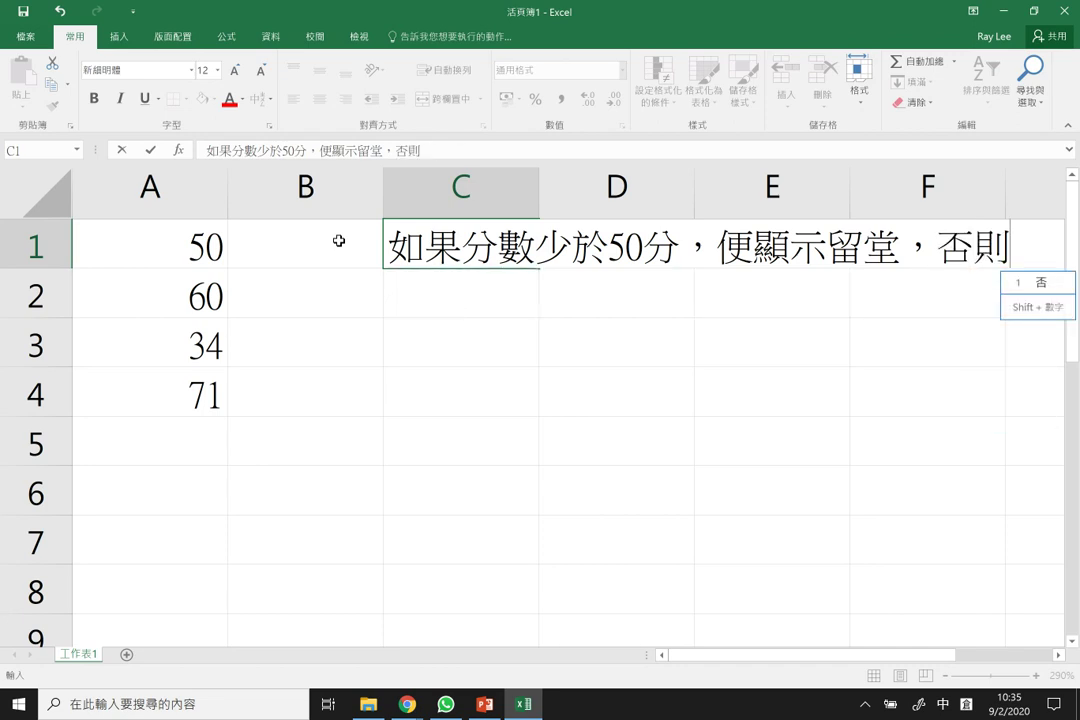
{"action": "type", "text": "om"}
{"action": "key", "text": "space"}
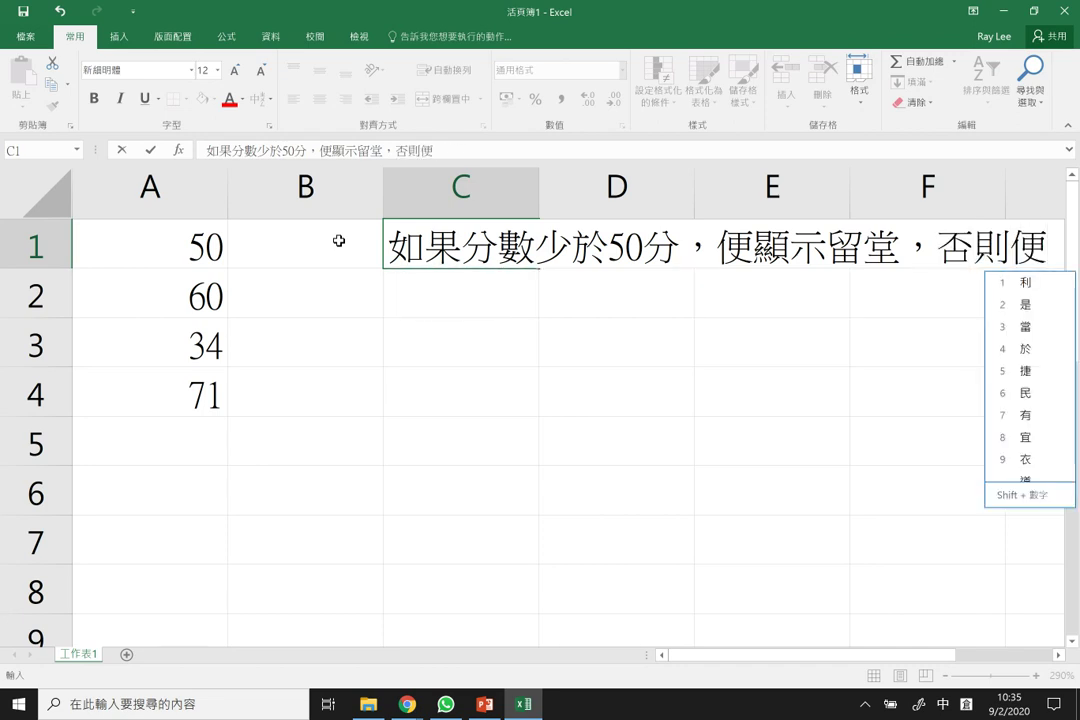
{"action": "type", "text": "afmmf"}
{"action": "key", "text": "space"}
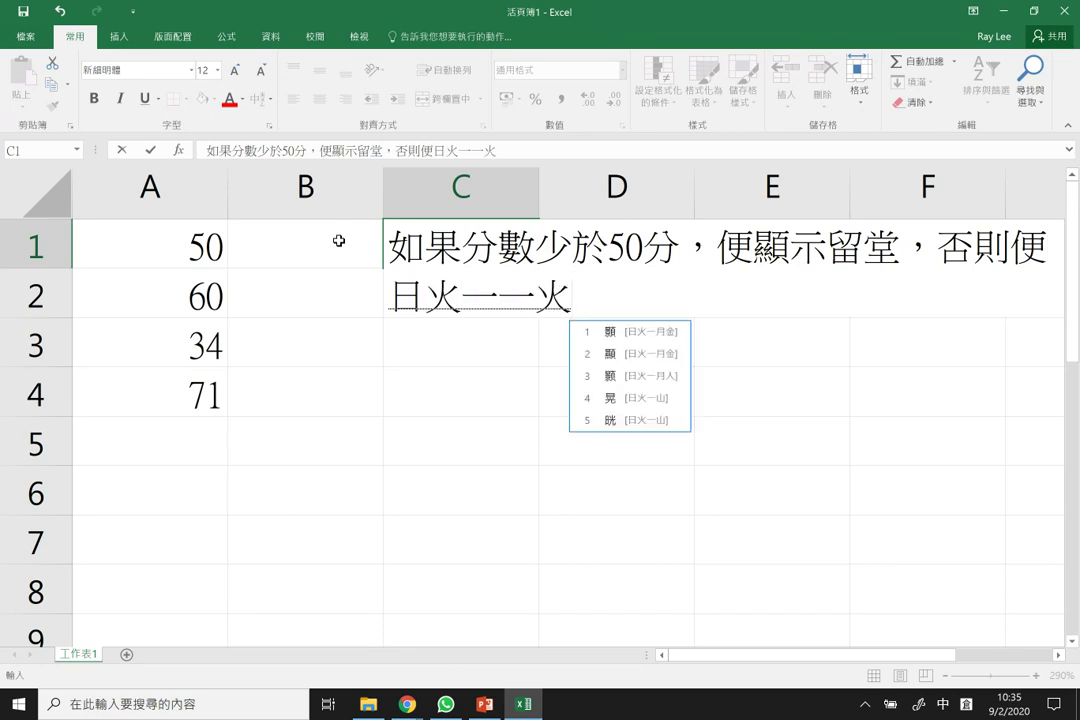
{"action": "type", "text": "mmf"}
{"action": "key", "text": "space"}
{"action": "type", "text": "OK"}
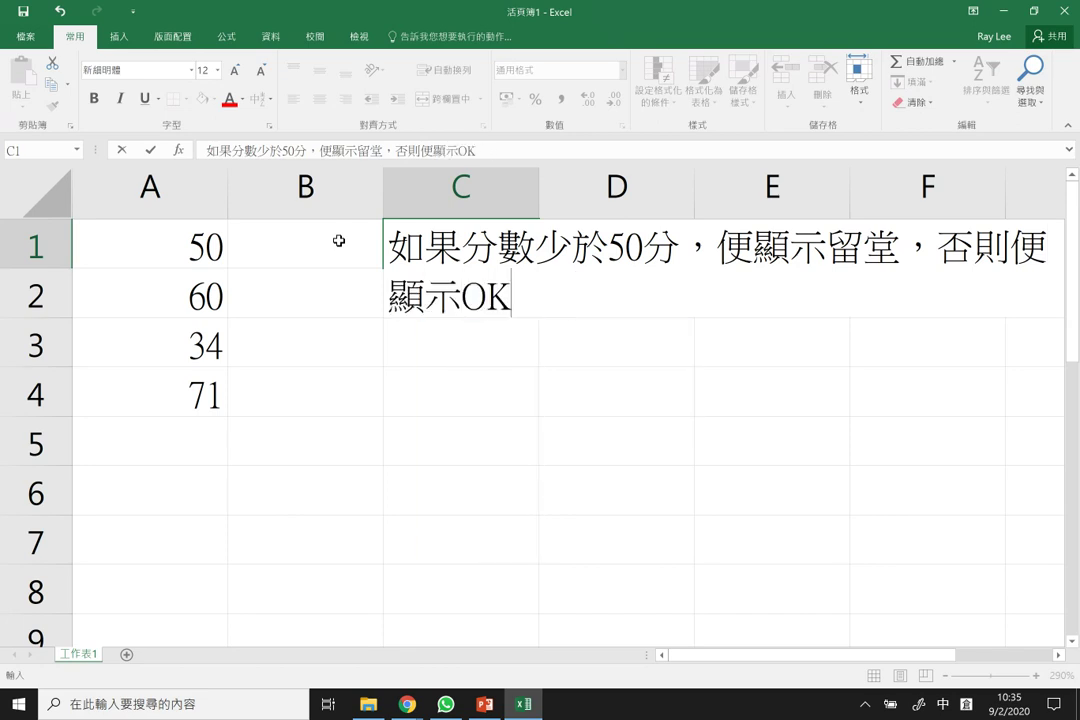
{"action": "key", "text": "Return"}
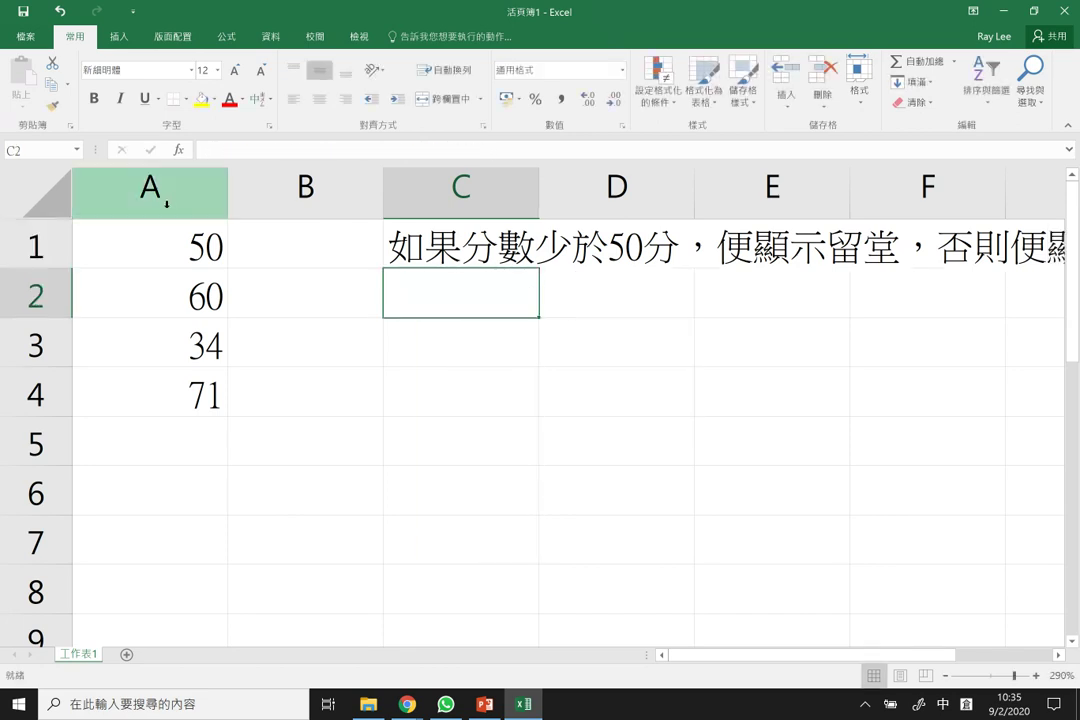
Widen column C to about three times its width and turn on text wrapping for the rule in C1
{"action": "left_click_drag", "start_coordinate": [540, 193], "coordinate": [866, 207]}
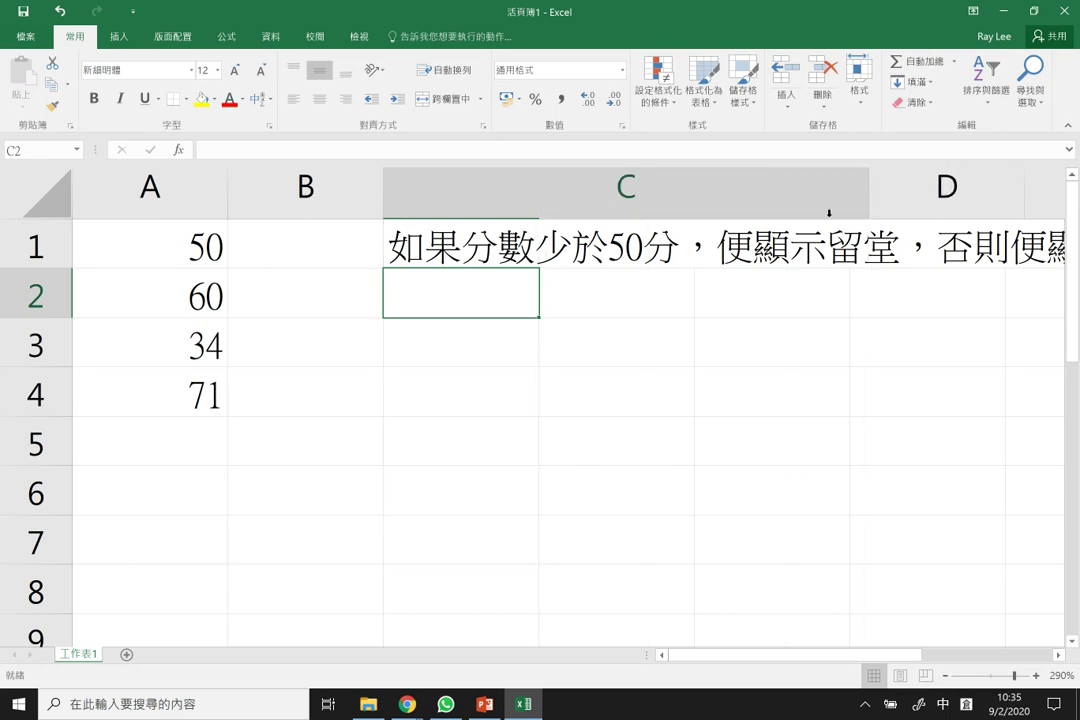
{"action": "left_click", "coordinate": [688, 243]}
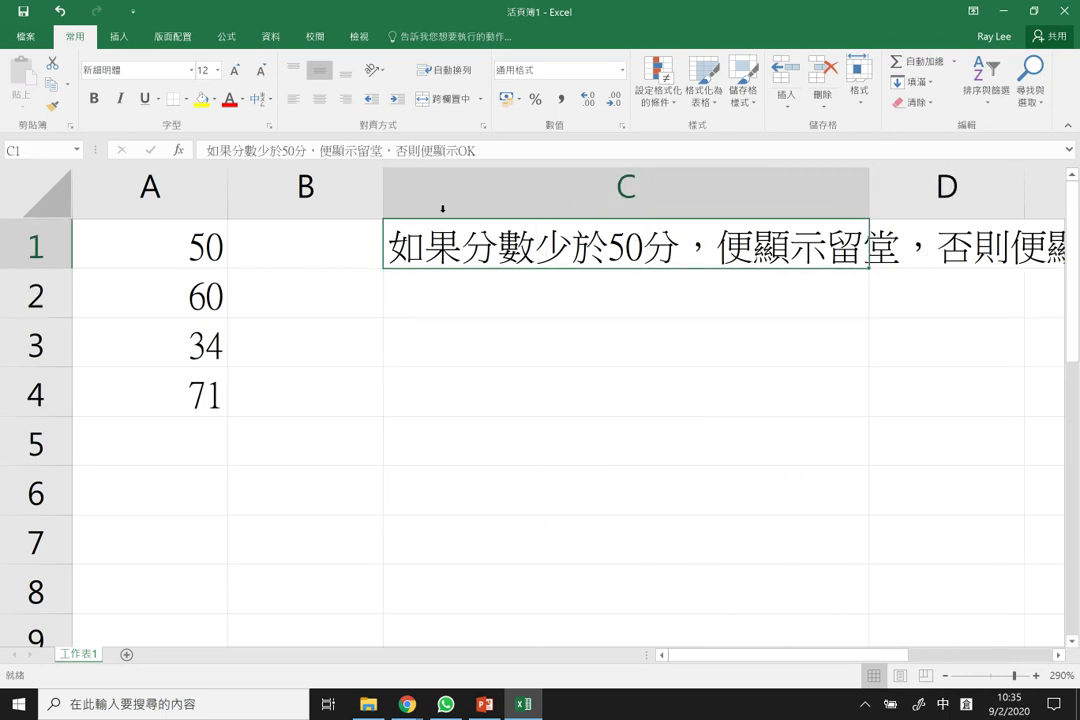
{"action": "right_click", "coordinate": [586, 241]}
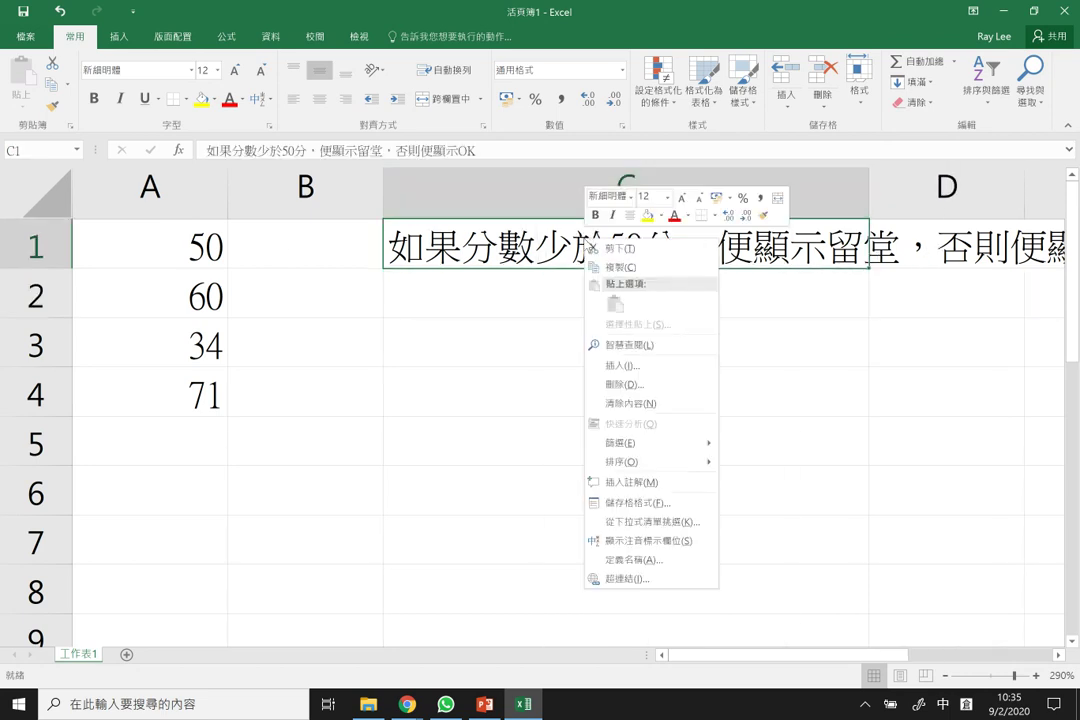
{"action": "left_click", "coordinate": [650, 501]}
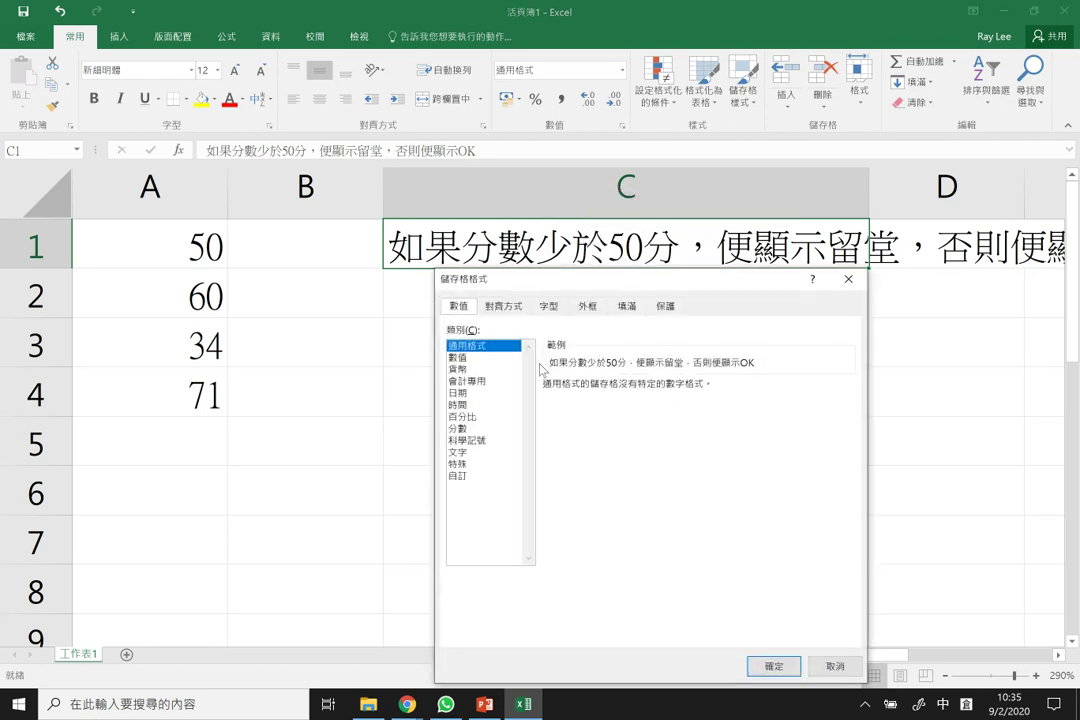
{"action": "left_click", "coordinate": [517, 306]}
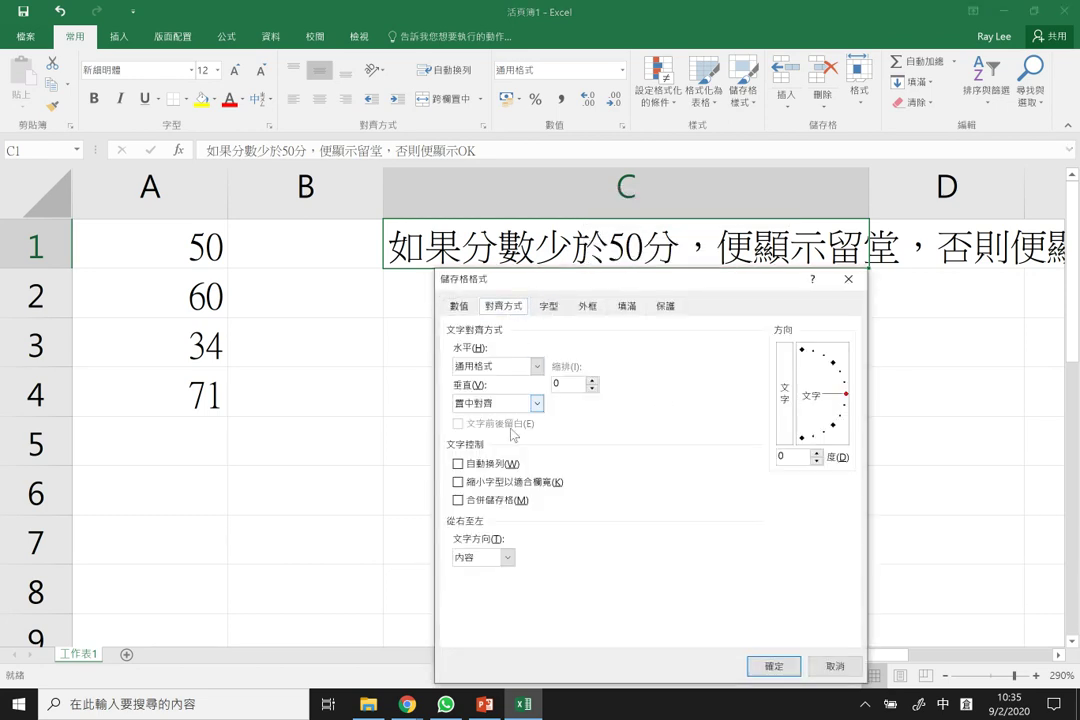
{"action": "left_click", "coordinate": [480, 464]}
{"action": "left_click", "coordinate": [770, 665]}
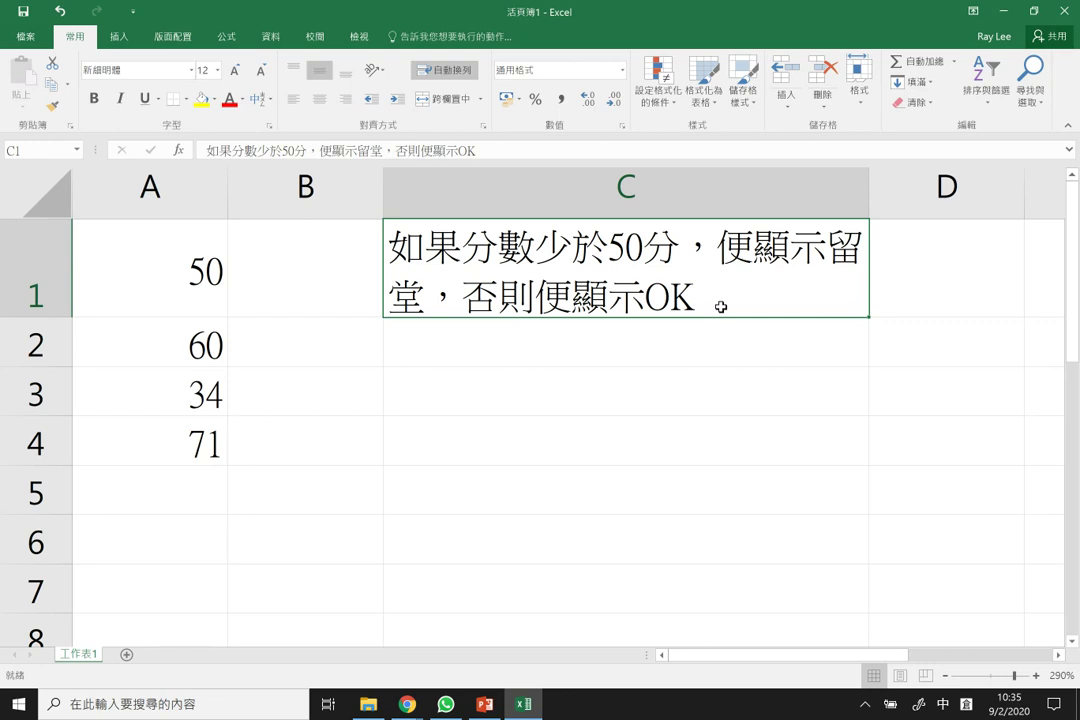
Widen column B and enter the formula =IF(A1<50,"留堂","OK") in cell B1
{"action": "left_click_drag", "start_coordinate": [383, 190], "coordinate": [481, 185]}
{"action": "left_click", "coordinate": [366, 268]}
{"action": "type", "text": "="}
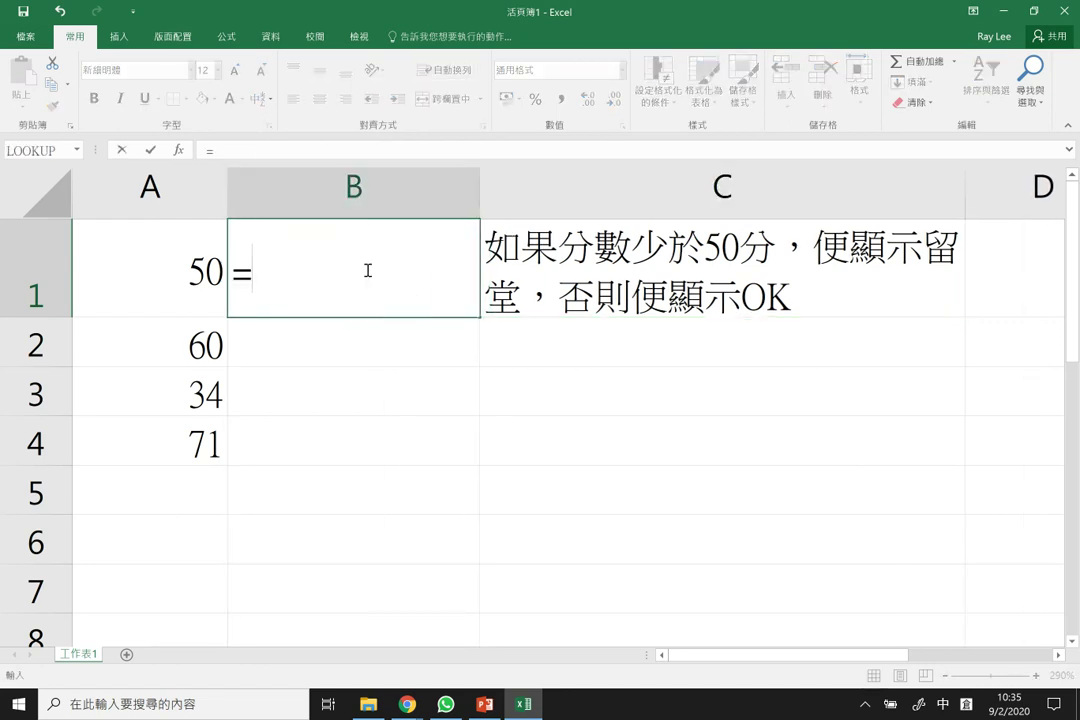
{"action": "type", "text": "IF("}
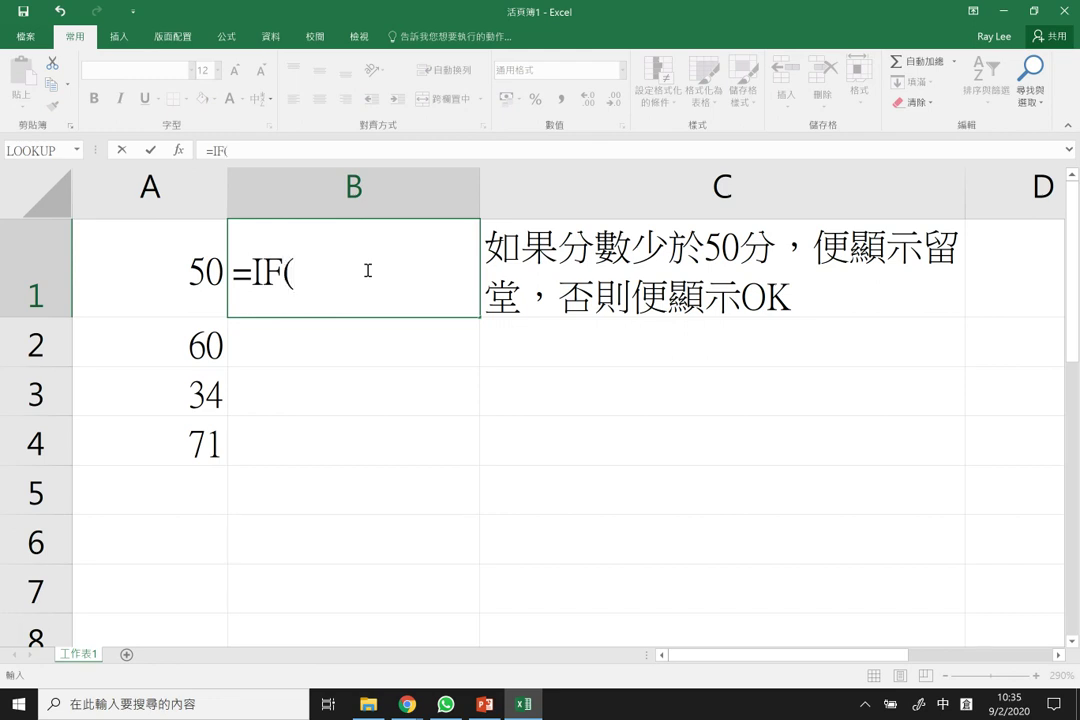
{"action": "left_click", "coordinate": [115, 259]}
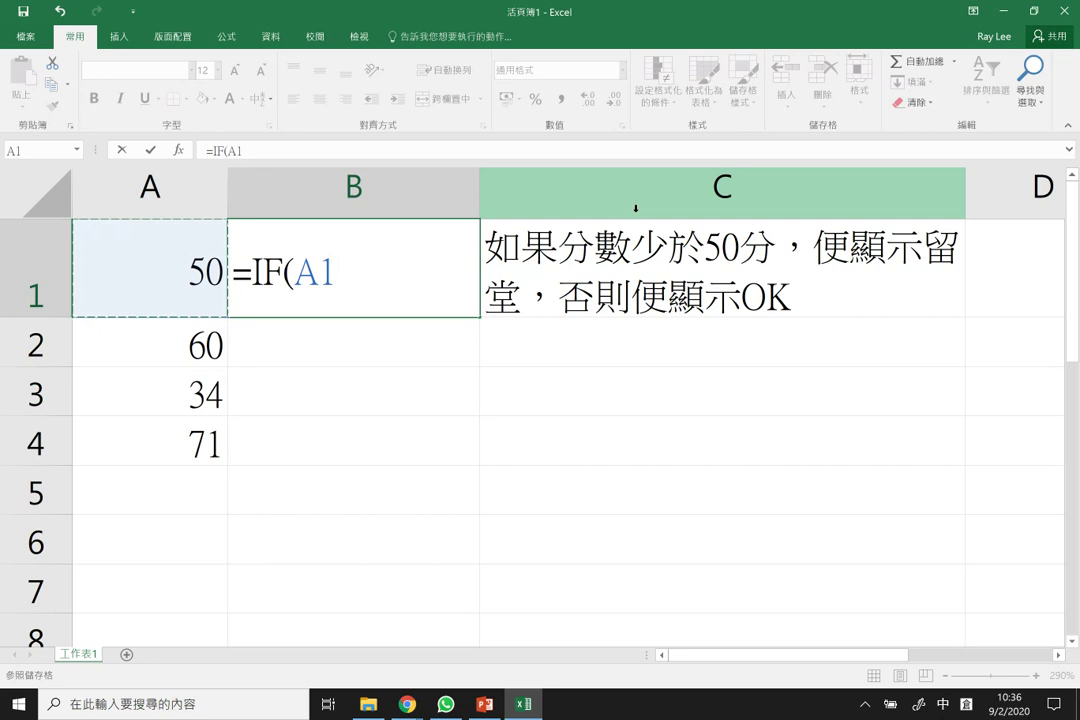
{"action": "type", "text": "<50"}
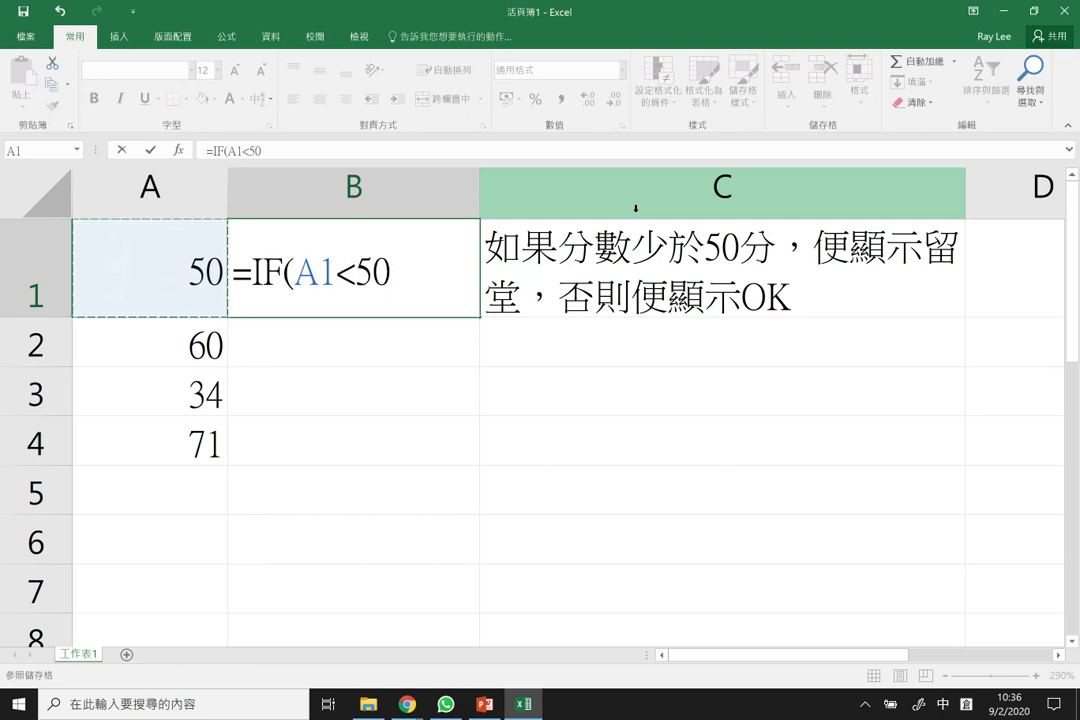
{"action": "type", "text": ","}
{"action": "type", "text": "\""}
{"action": "type", "text": "ggw"}
{"action": "key", "text": "Escape"}
{"action": "type", "text": "留堂\""}
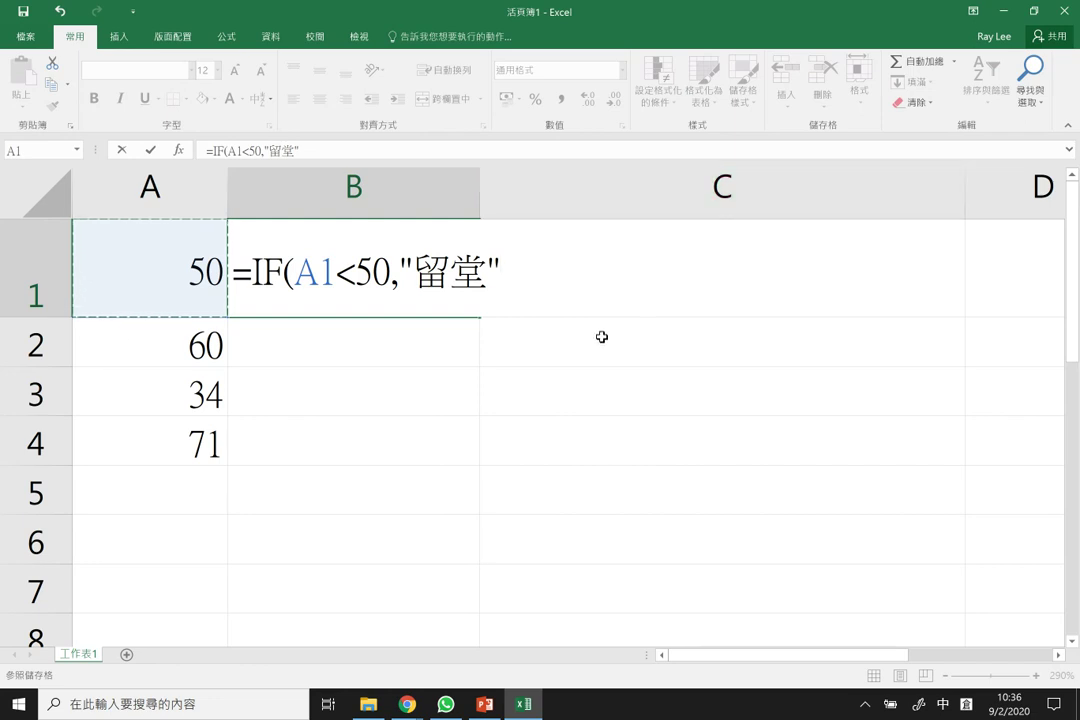
{"action": "type", "text": ",\"OK\")"}
{"action": "key", "text": "Return"}
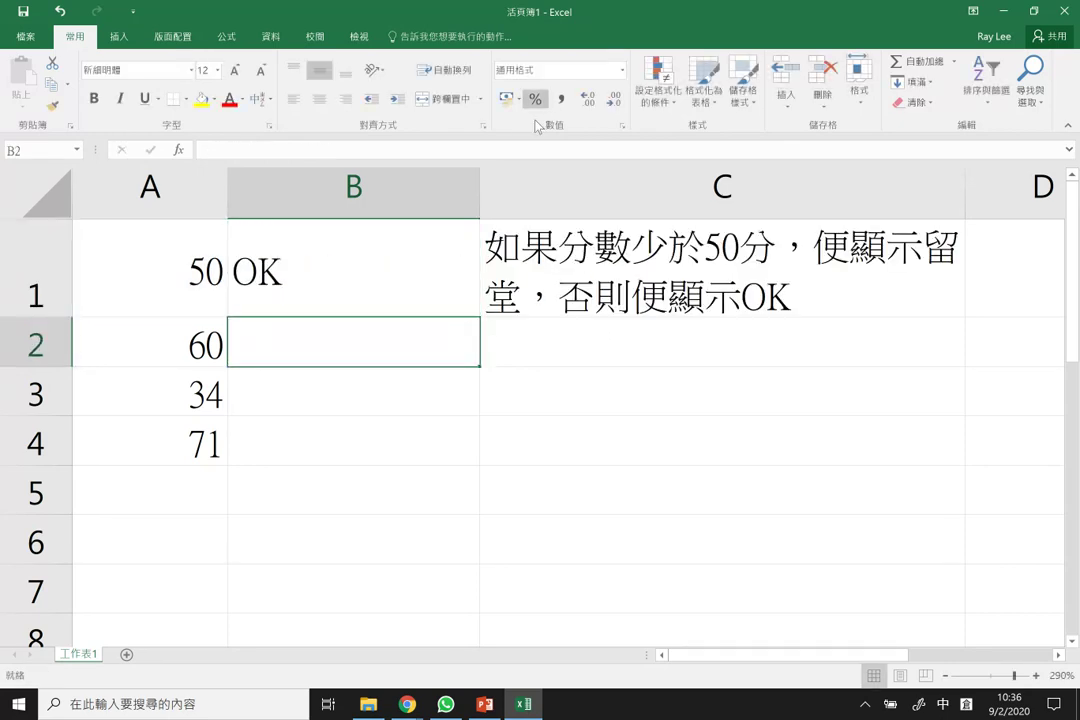
Fill the IF formula from B1 down to B4 and make B2 show its formula as plain text
{"action": "left_click", "coordinate": [267, 240]}
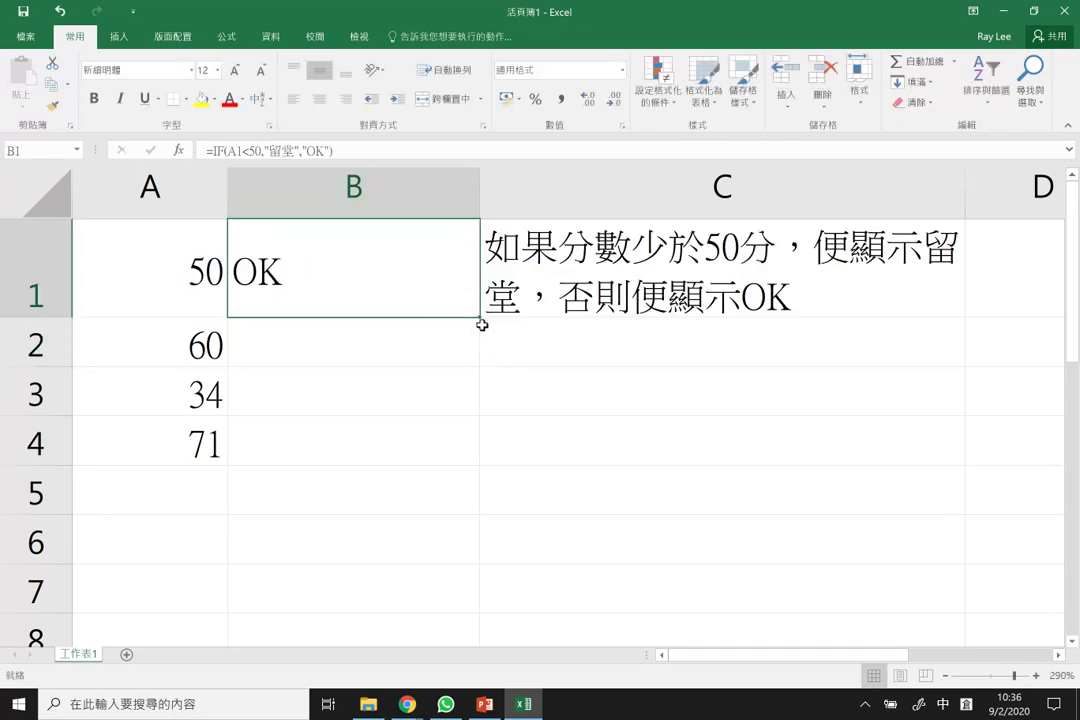
{"action": "left_click_drag", "start_coordinate": [480, 316], "coordinate": [466, 455]}
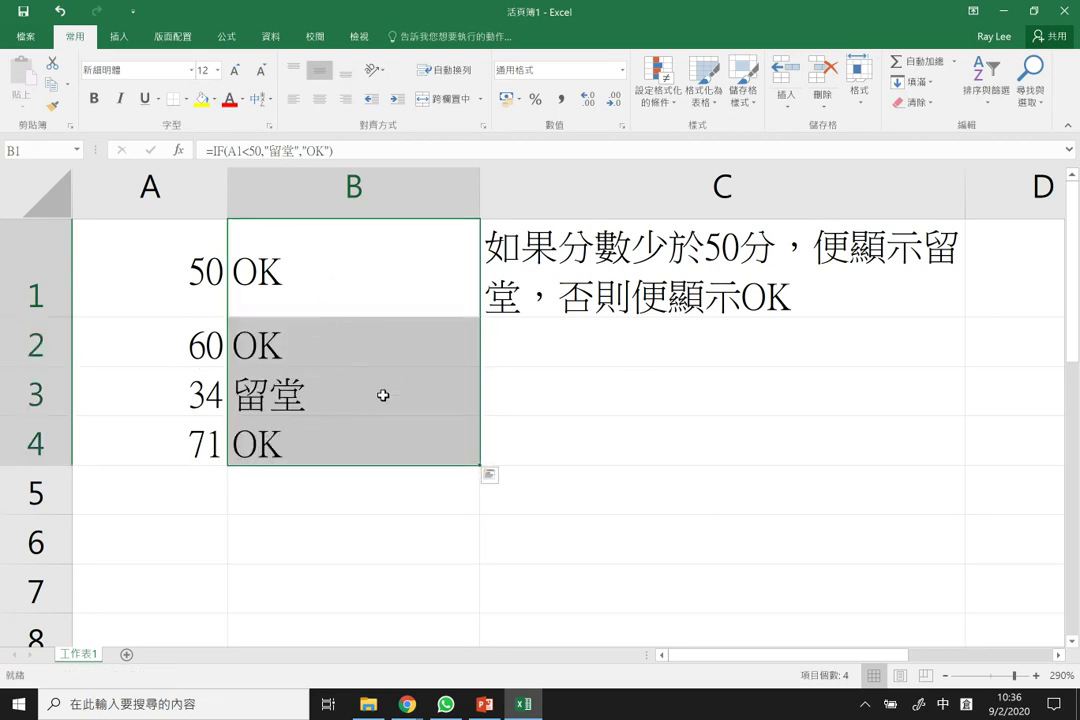
{"action": "double_click", "coordinate": [386, 350]}
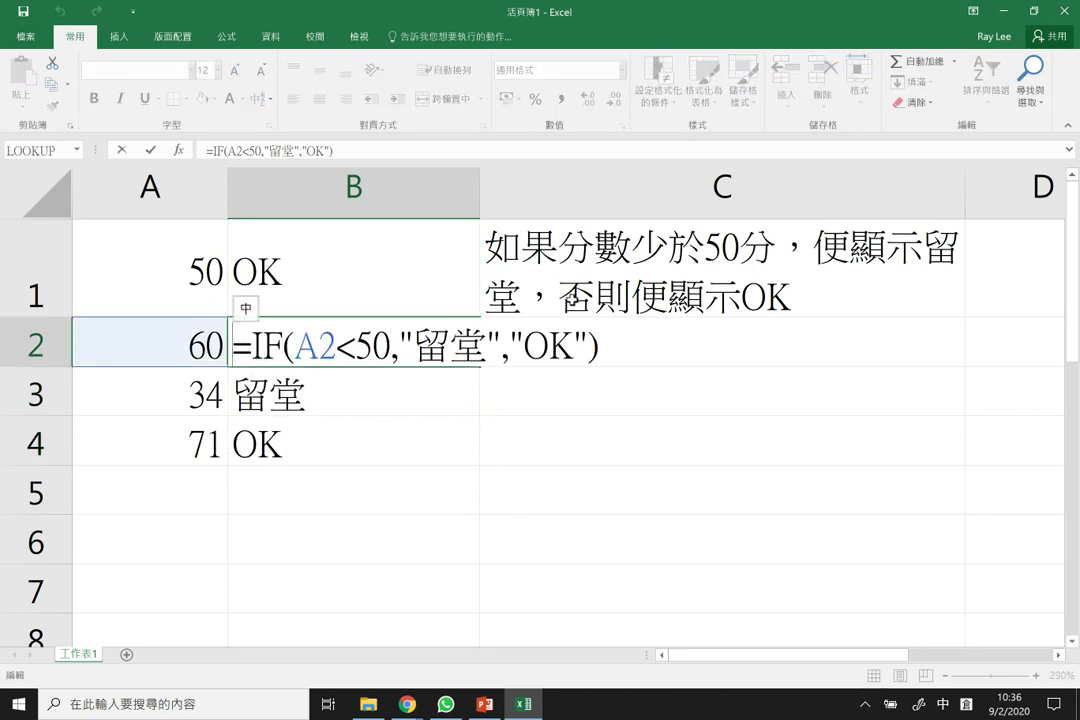
{"action": "key", "text": "Return"}
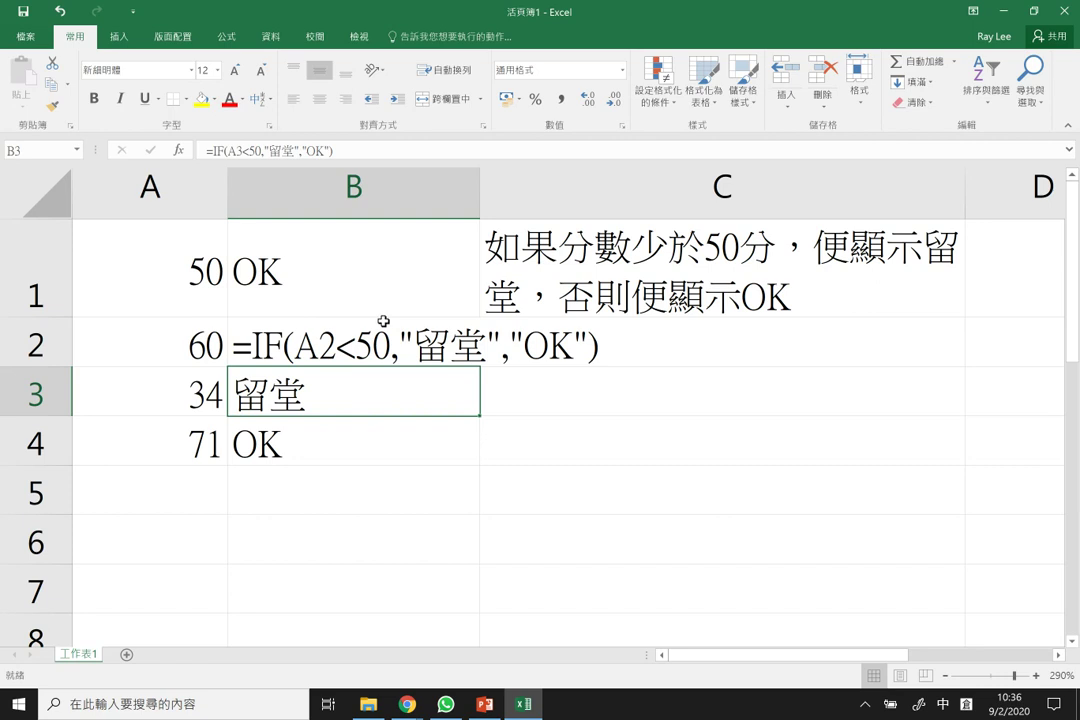
Enter the note "True, False" in cell C3
{"action": "left_click", "coordinate": [554, 384]}
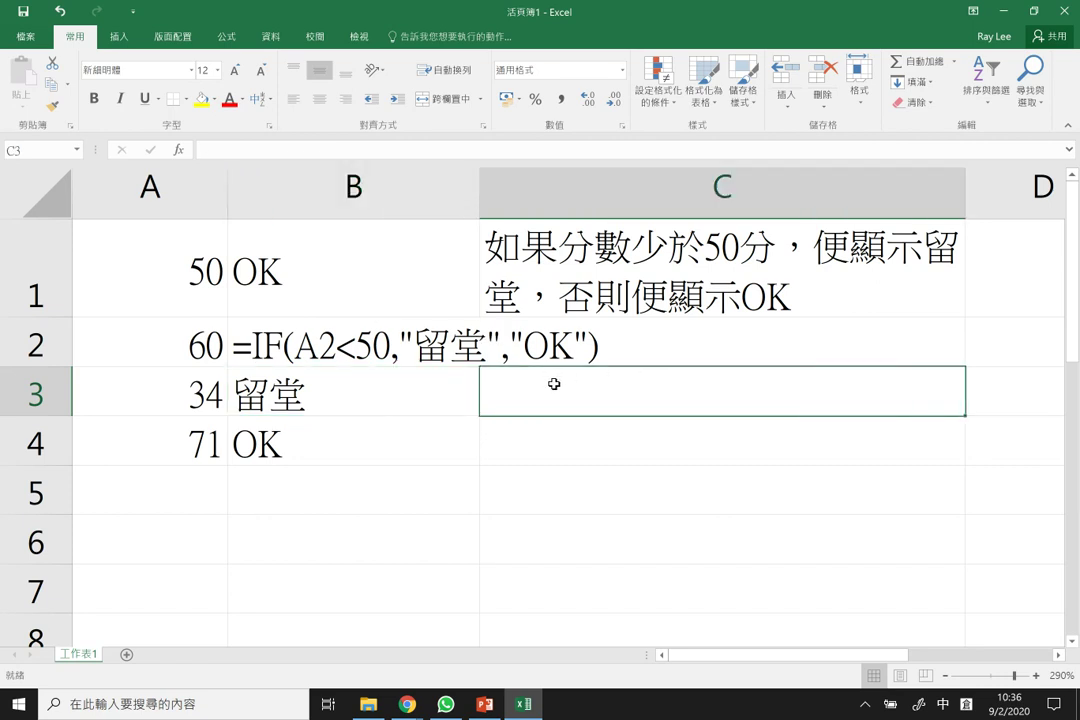
{"action": "type", "text": "Ttu"}
{"action": "key", "text": "BackSpace"}
{"action": "type", "text": "rue,"}
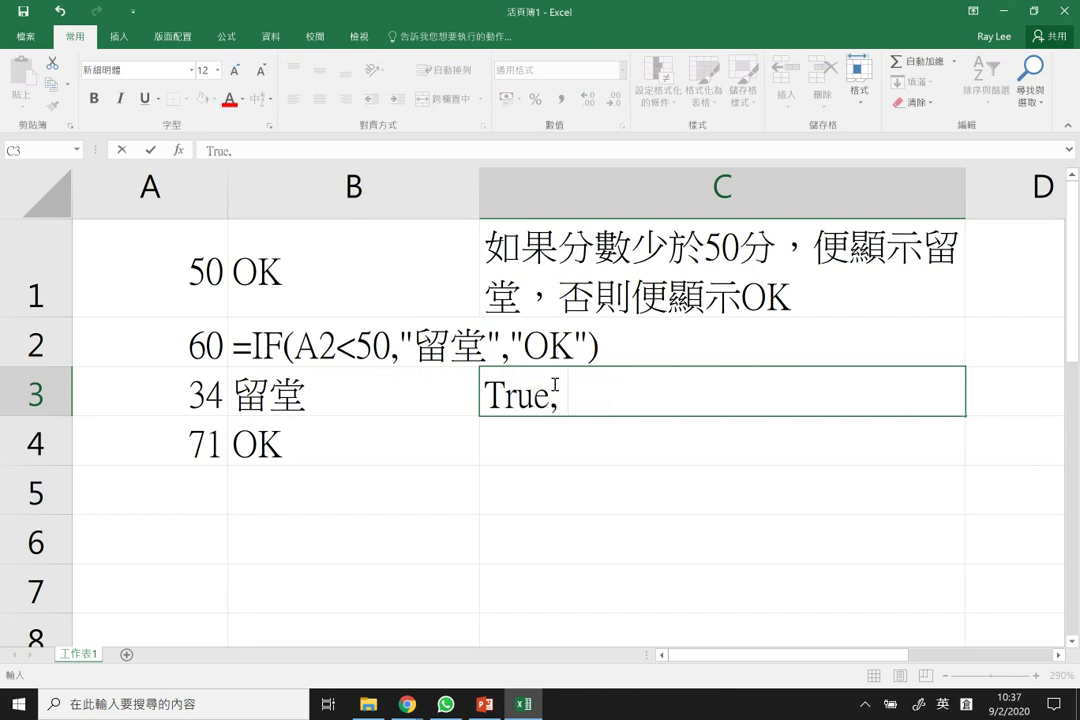
{"action": "type", "text": " False"}
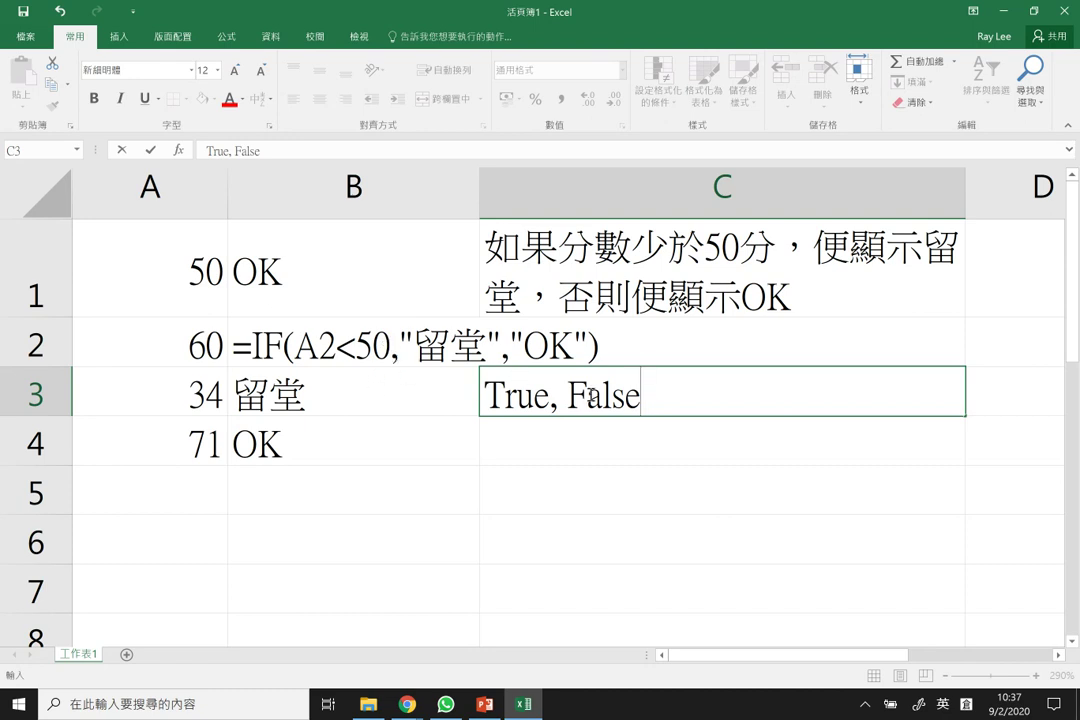
{"action": "left_click", "coordinate": [545, 491]}
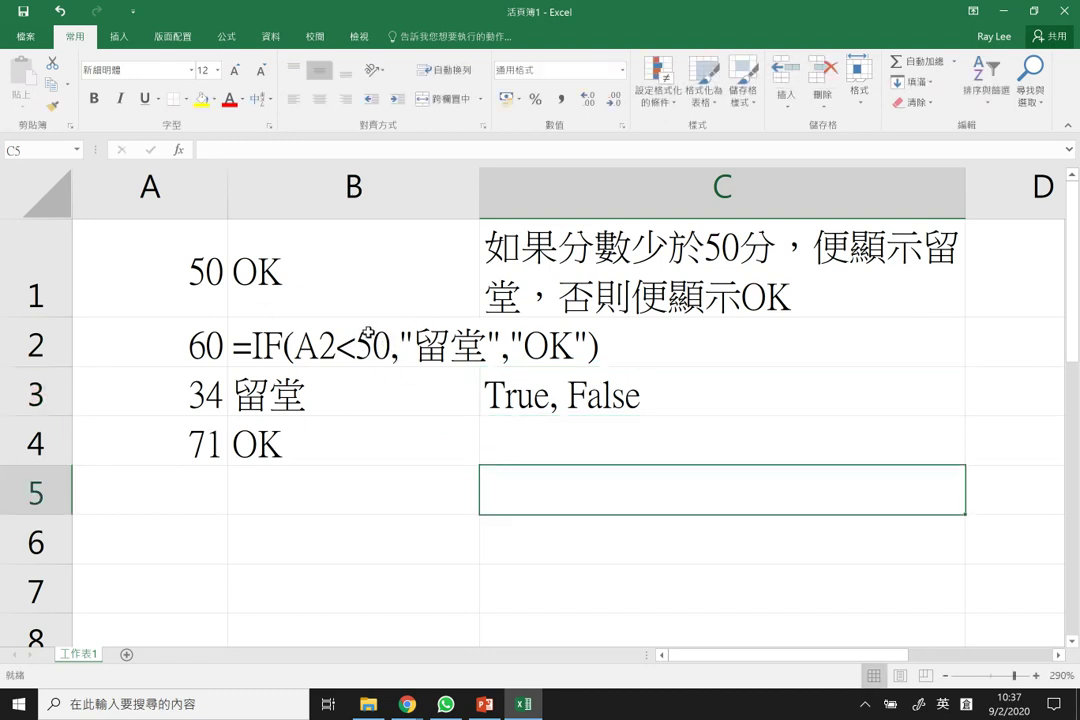
Examine the formula text in B2 by highlighting the condition A2<50 and the true-result argument "留堂"
{"action": "double_click", "coordinate": [390, 338]}
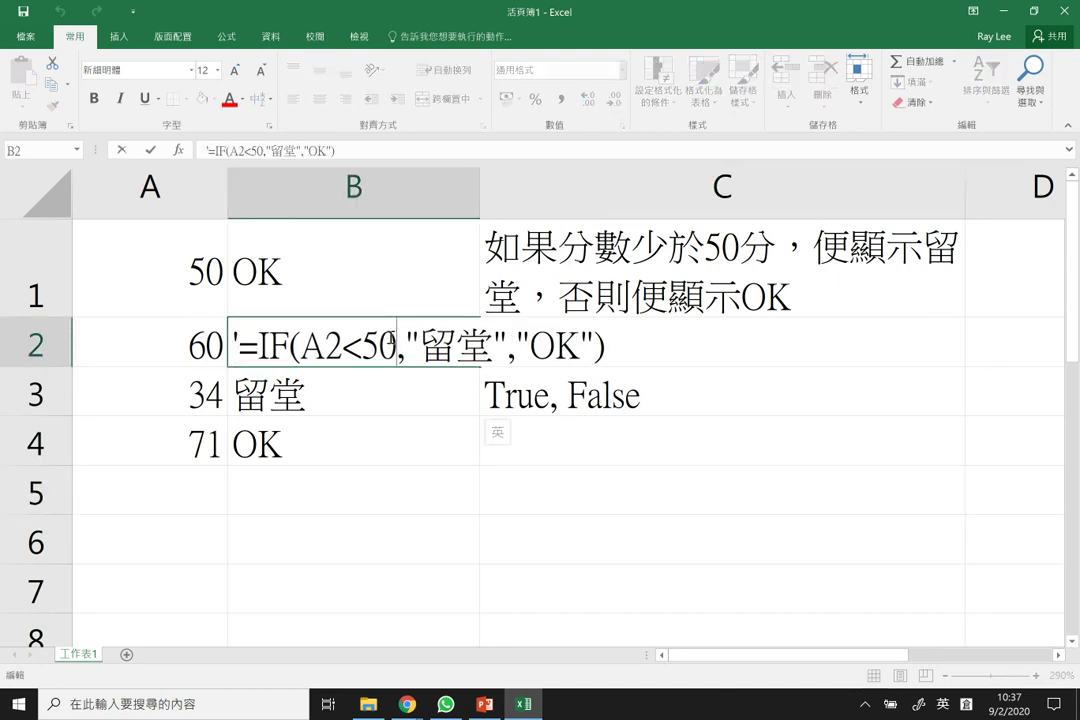
{"action": "left_click_drag", "start_coordinate": [393, 340], "coordinate": [312, 338]}
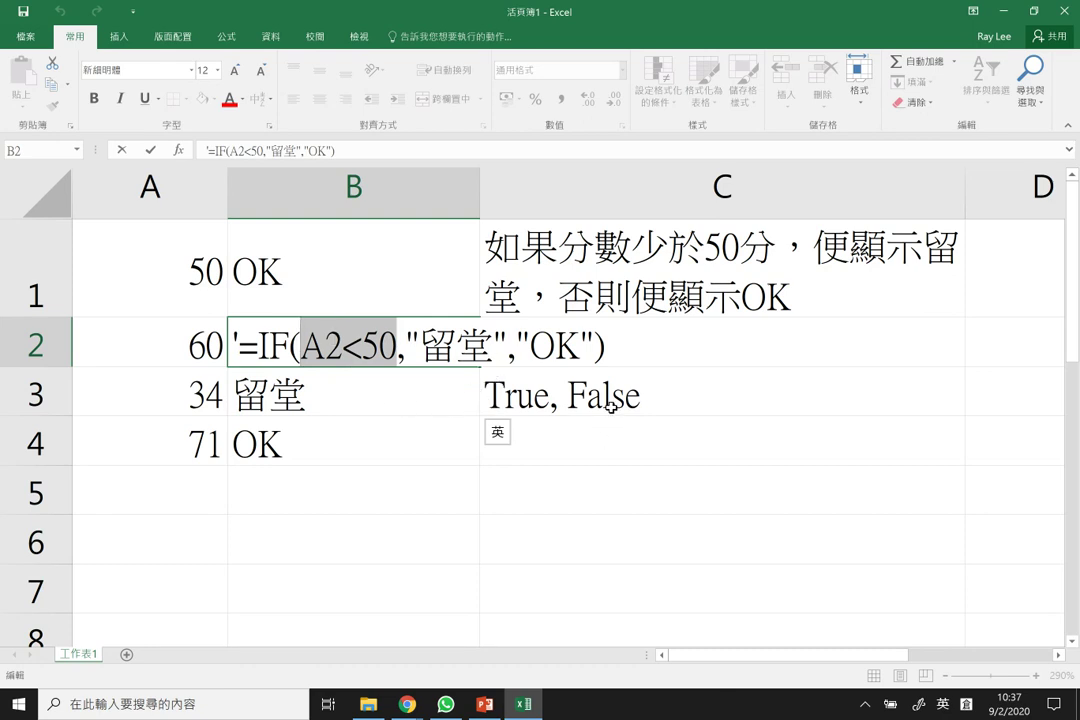
{"action": "left_click_drag", "start_coordinate": [409, 345], "coordinate": [506, 345]}
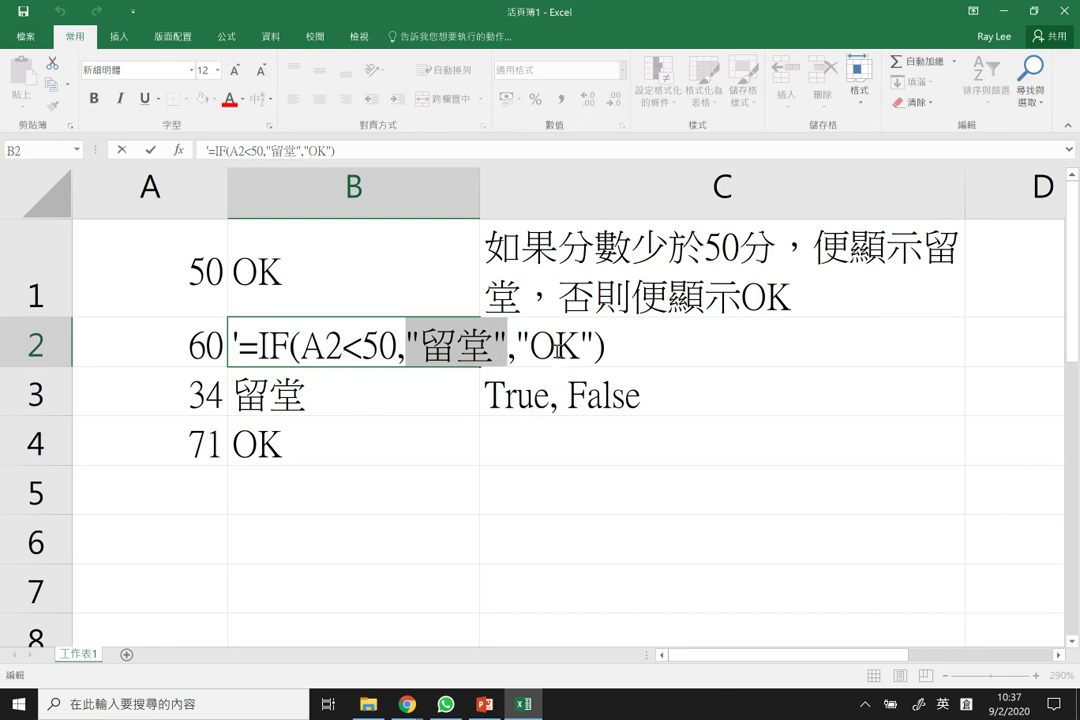
{"action": "key", "text": "Return"}
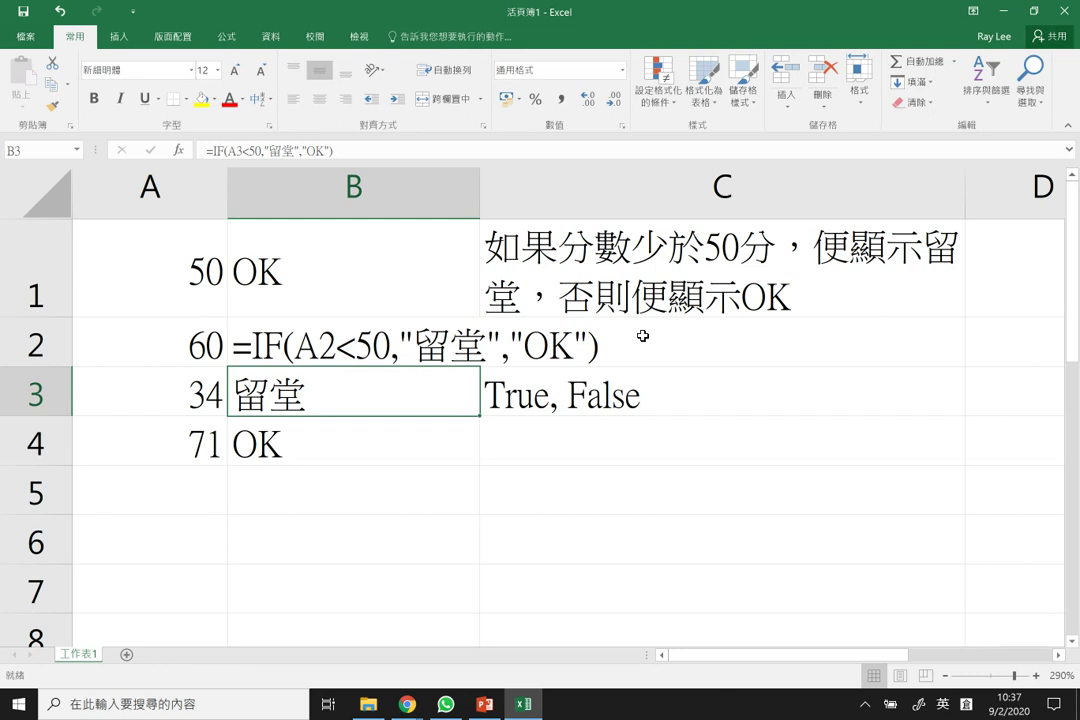
Replace the formula in B3 with an IF formula that starts with the reversed condition, =IF(A3>=50
{"action": "key", "text": "F2"}
{"action": "key", "text": "Escape"}
{"action": "type", "text": "=IF("}
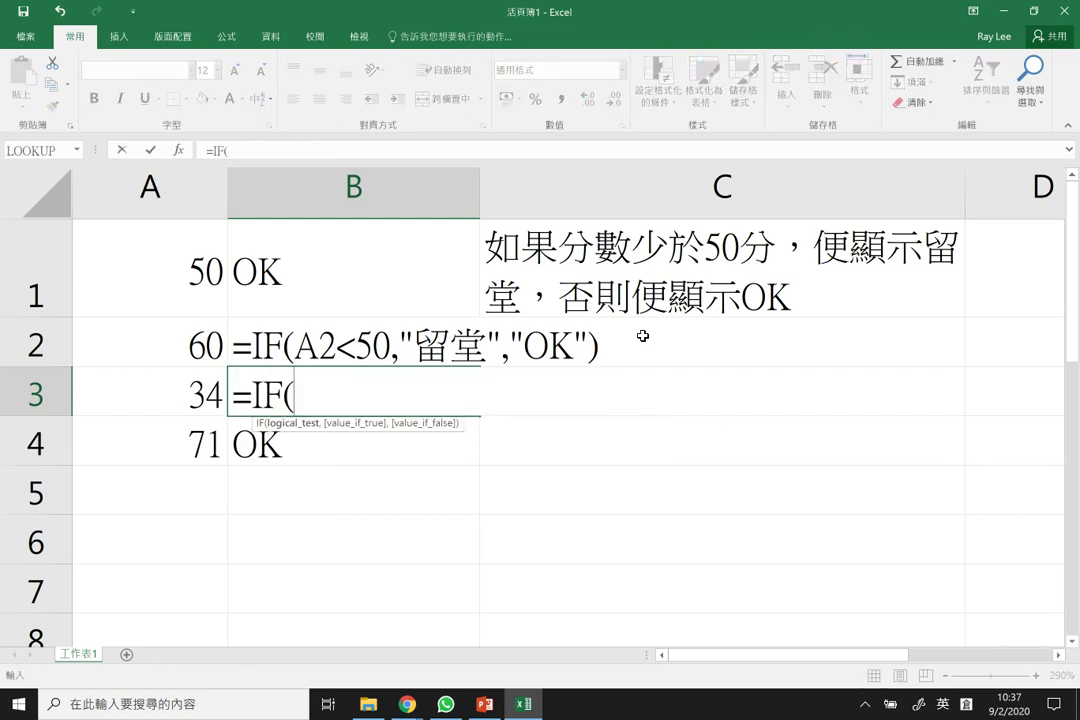
{"action": "key", "text": "Left"}
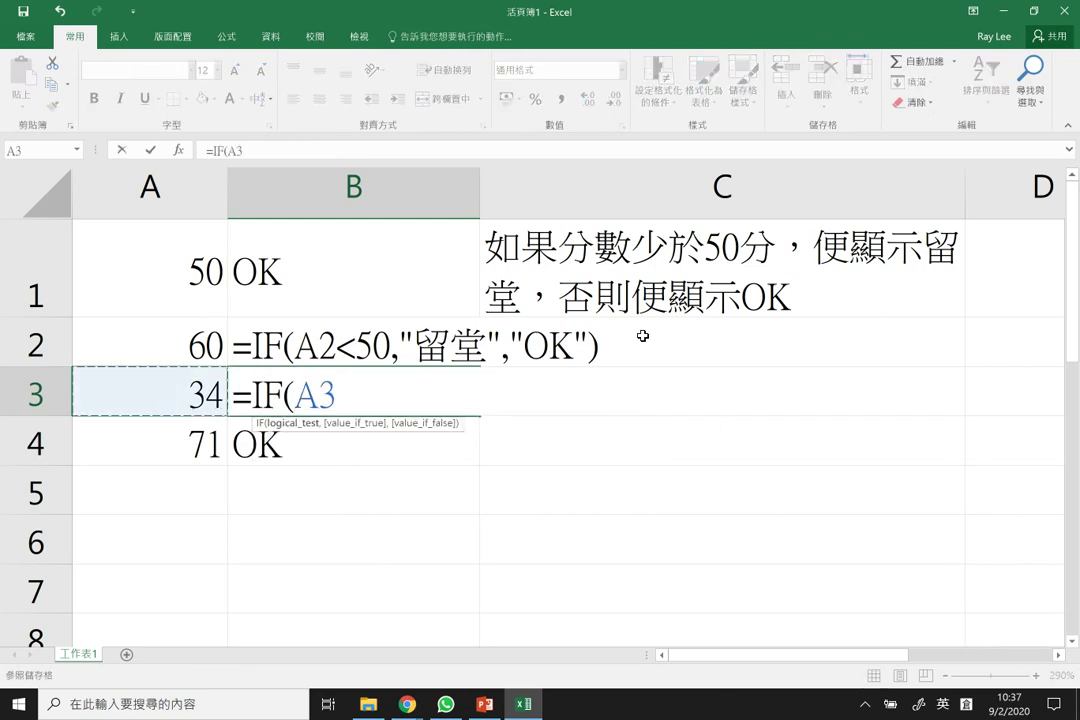
{"action": "type", "text": ">=50"}
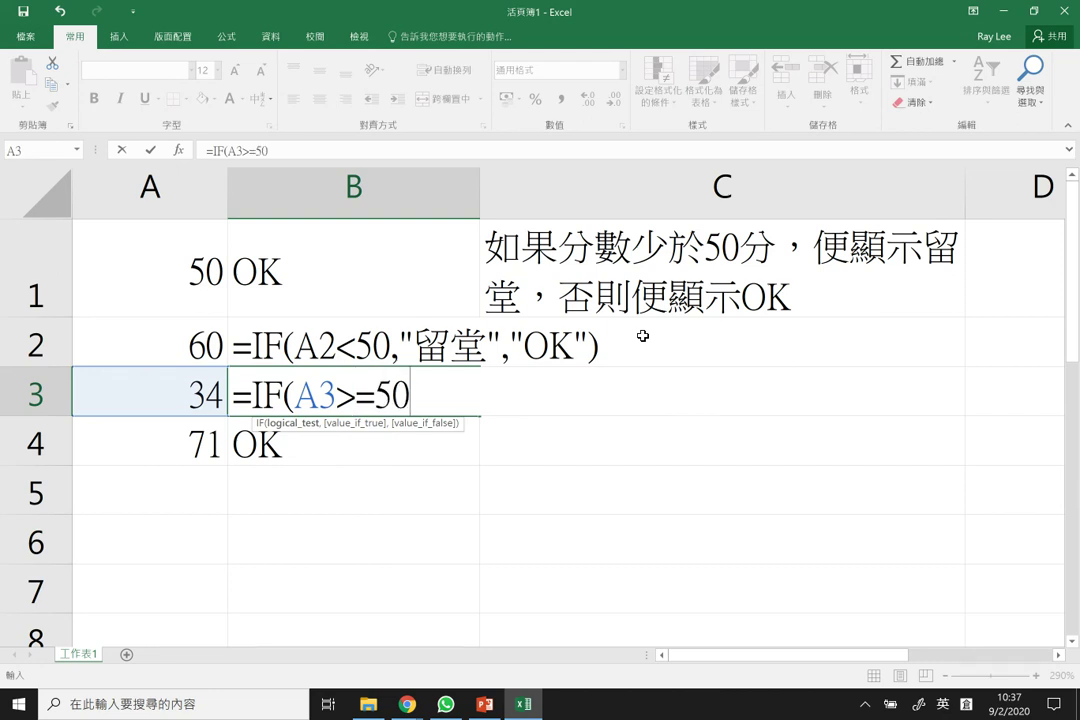